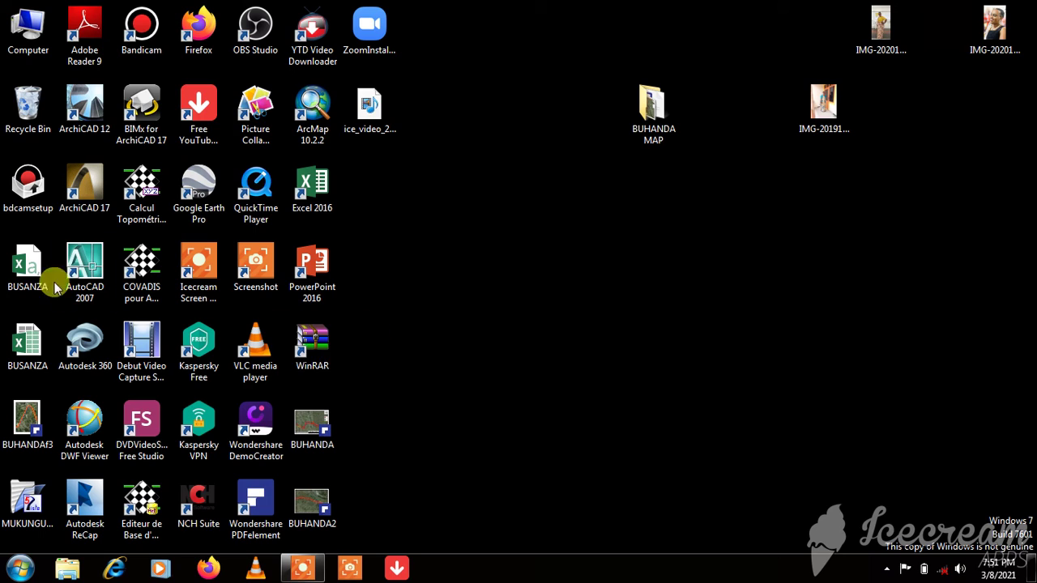
Launch AutoCAD 2007 with Covadis from the desktop shortcut, starting a blank Drawing1
{"action": "left_click", "coordinate": [87, 273]}
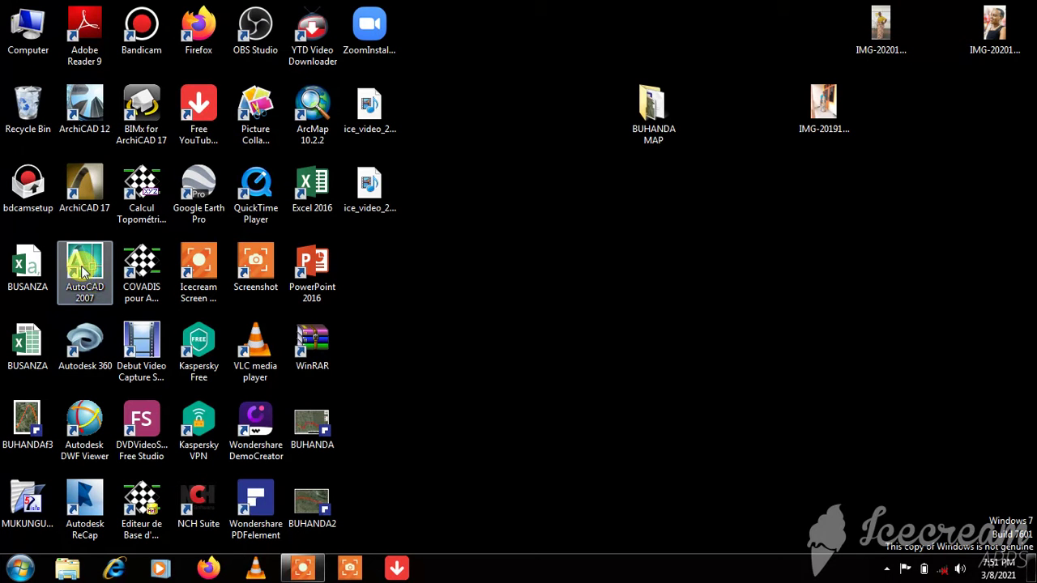
{"action": "double_click", "coordinate": [84, 273]}
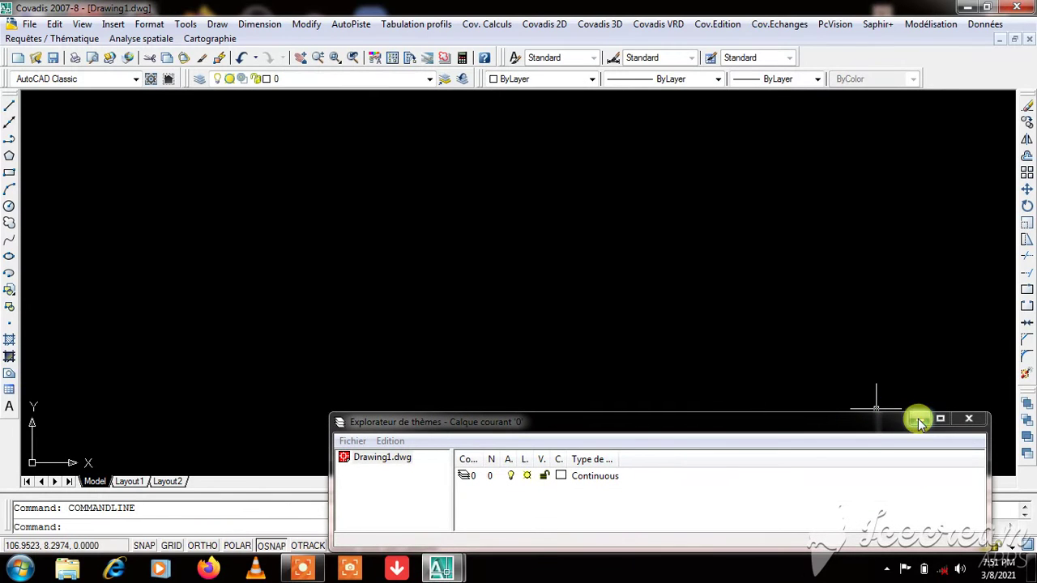
Close the theme explorer and set drawing units to Meters insertion scale with 0.000 length precision
{"action": "left_click", "coordinate": [919, 420]}
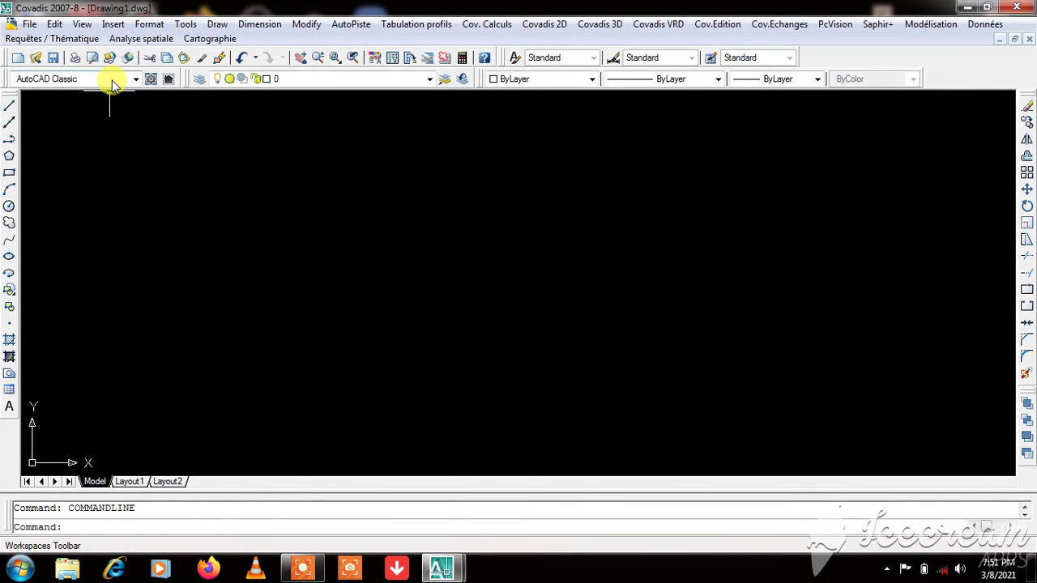
{"action": "left_click", "coordinate": [148, 29]}
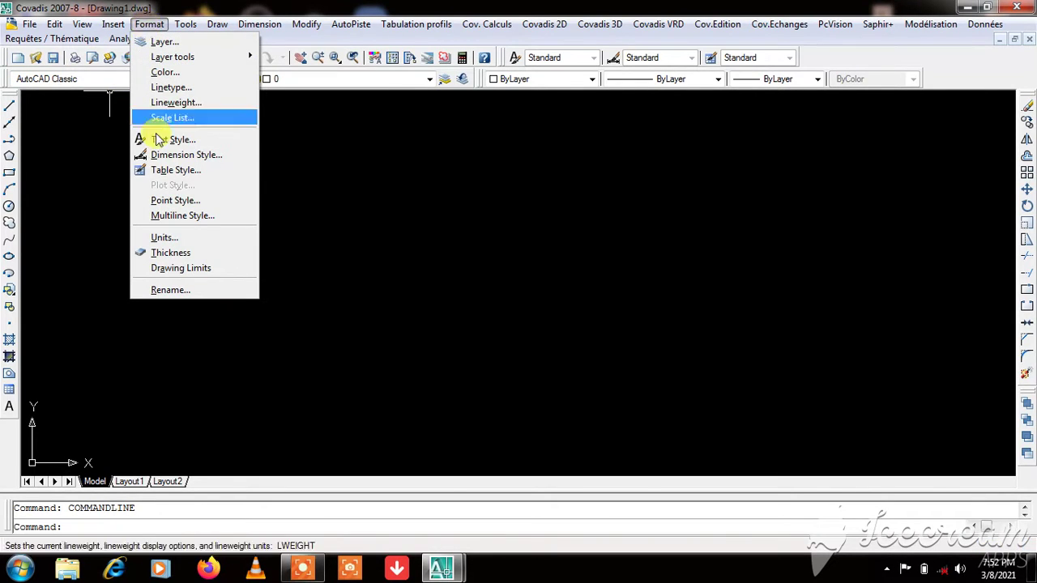
{"action": "left_click", "coordinate": [160, 237]}
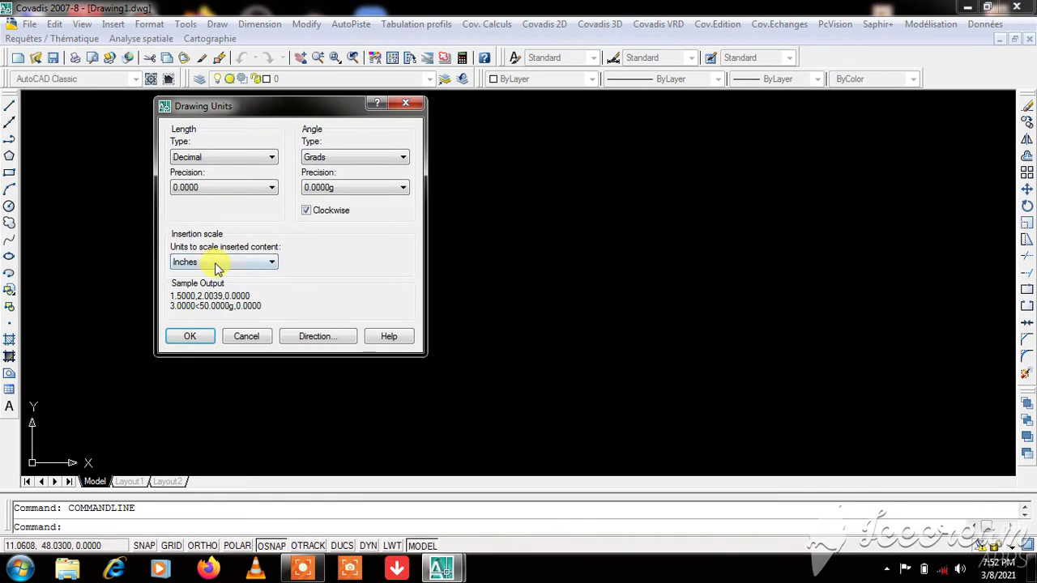
{"action": "left_click", "coordinate": [213, 261]}
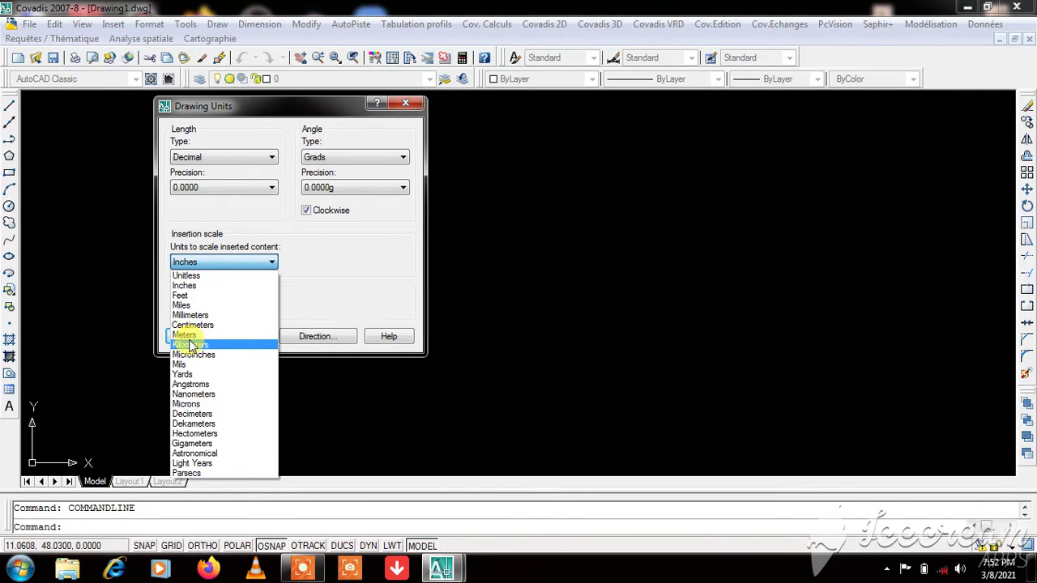
{"action": "left_click", "coordinate": [191, 335]}
{"action": "left_click", "coordinate": [209, 190]}
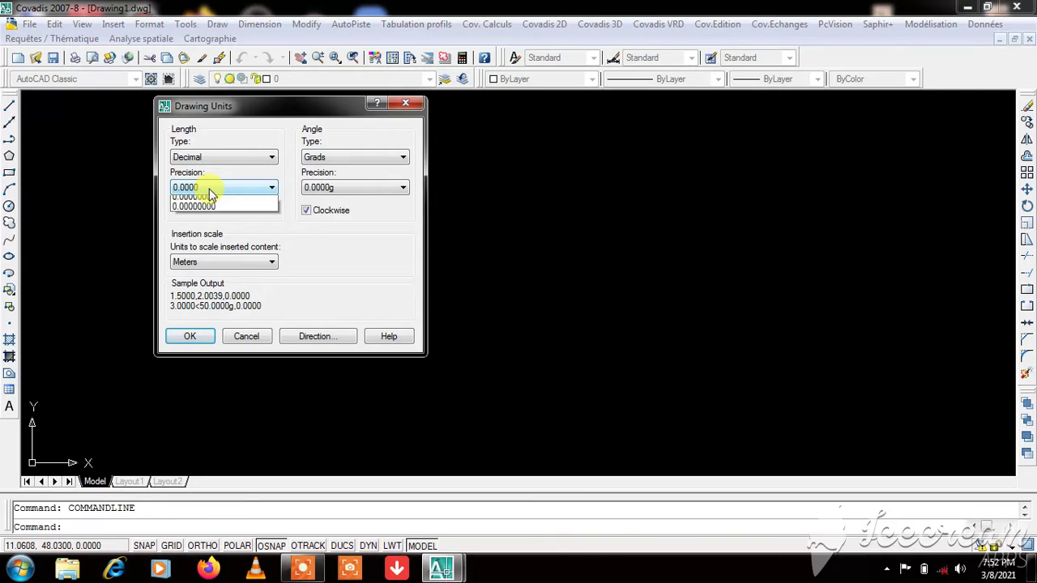
{"action": "left_click", "coordinate": [214, 232]}
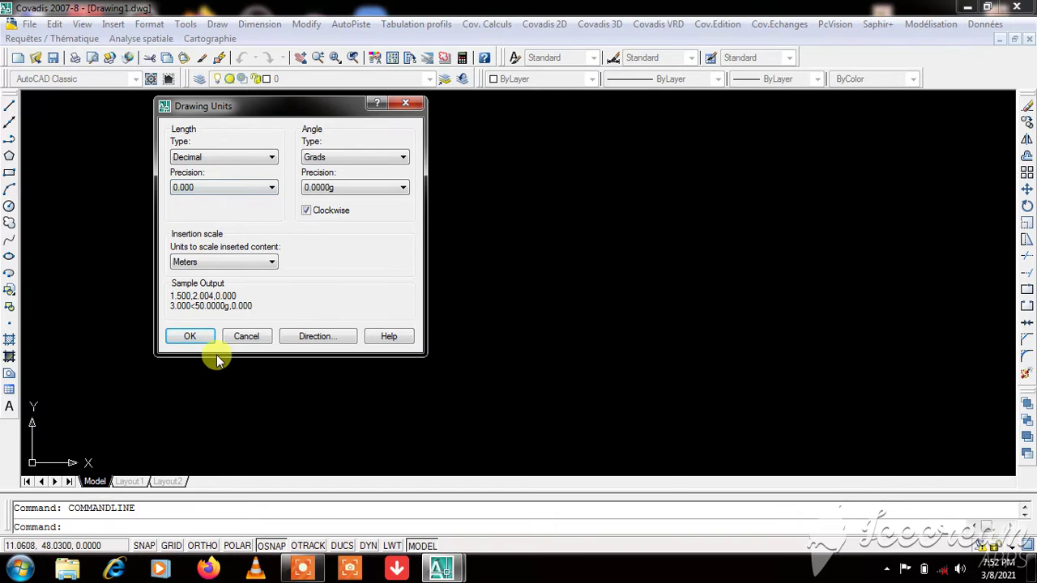
{"action": "left_click", "coordinate": [192, 344]}
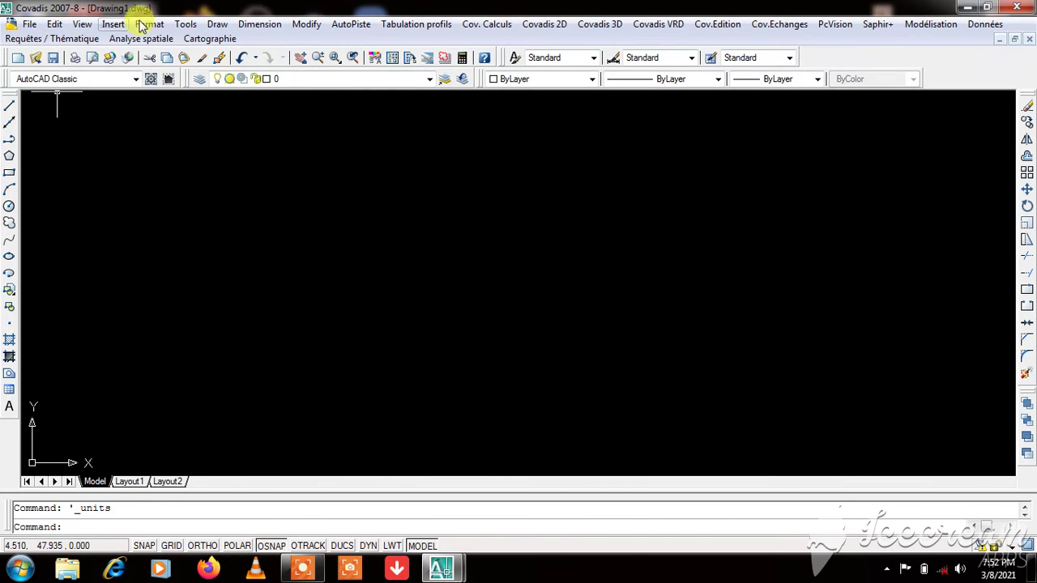
Browse the File menu commands on the way to View > Viewports
{"action": "left_click", "coordinate": [29, 25]}
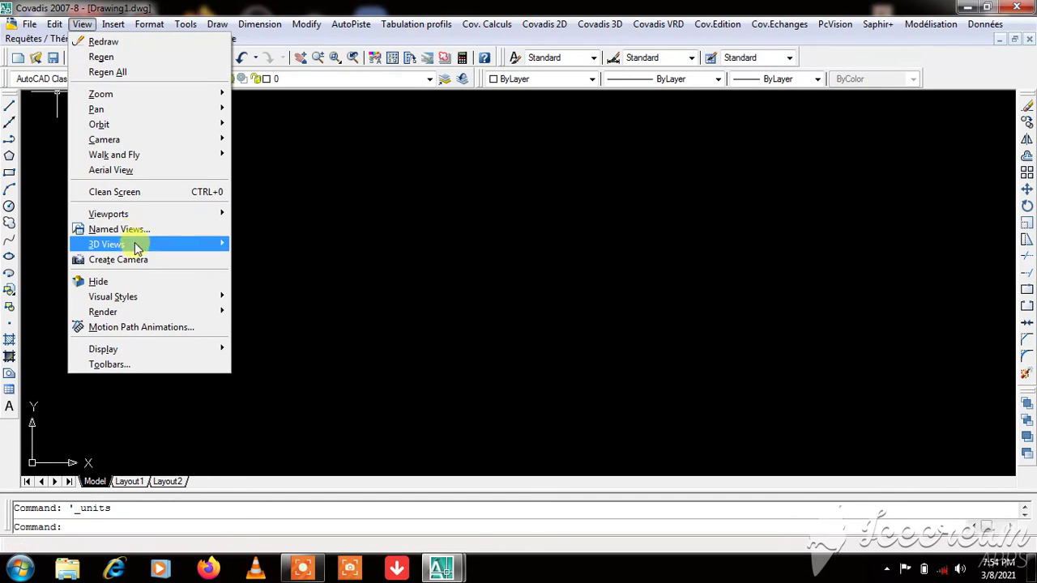
{"action": "mouse_move", "coordinate": [109, 214]}
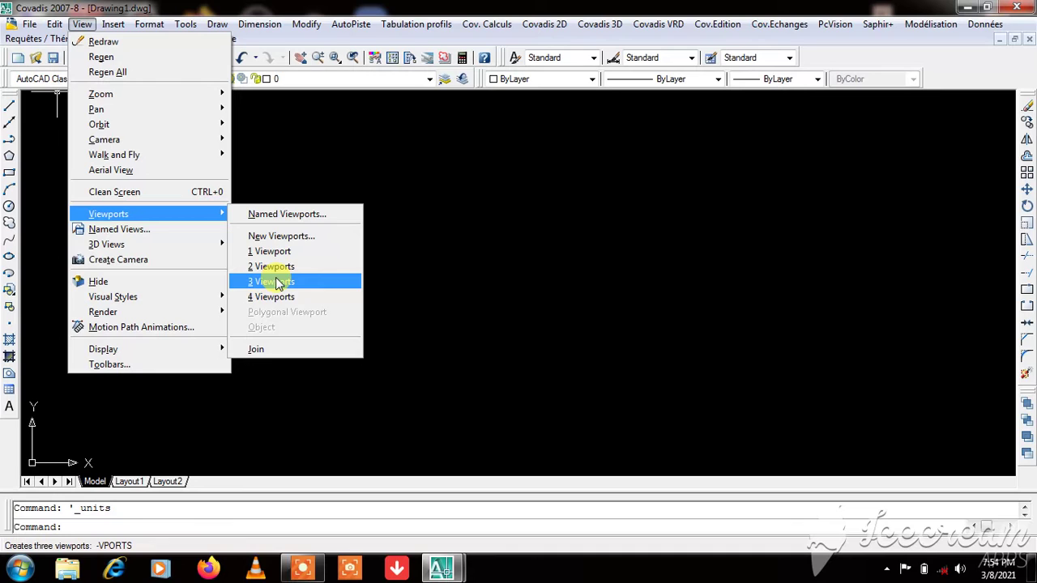
Look over the Insert menu commands, then bring up the Format menu
{"action": "left_click", "coordinate": [82, 24]}
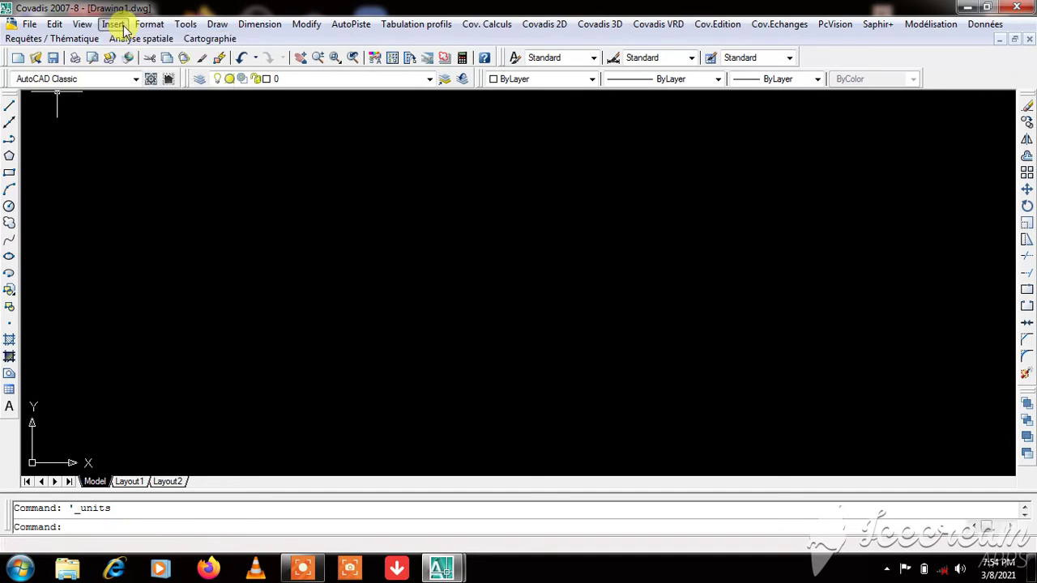
{"action": "left_click", "coordinate": [113, 24]}
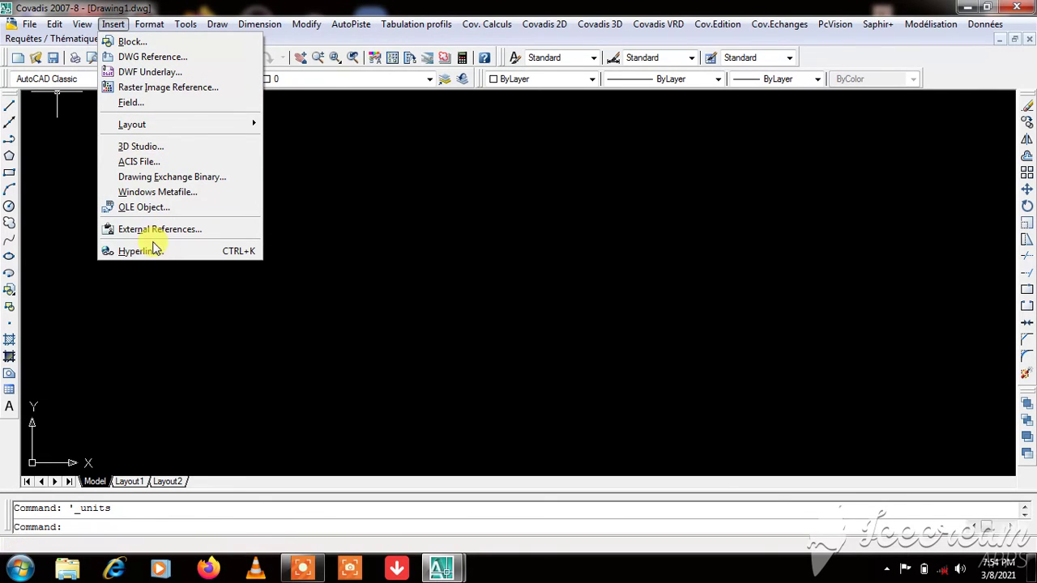
{"action": "left_click", "coordinate": [148, 24]}
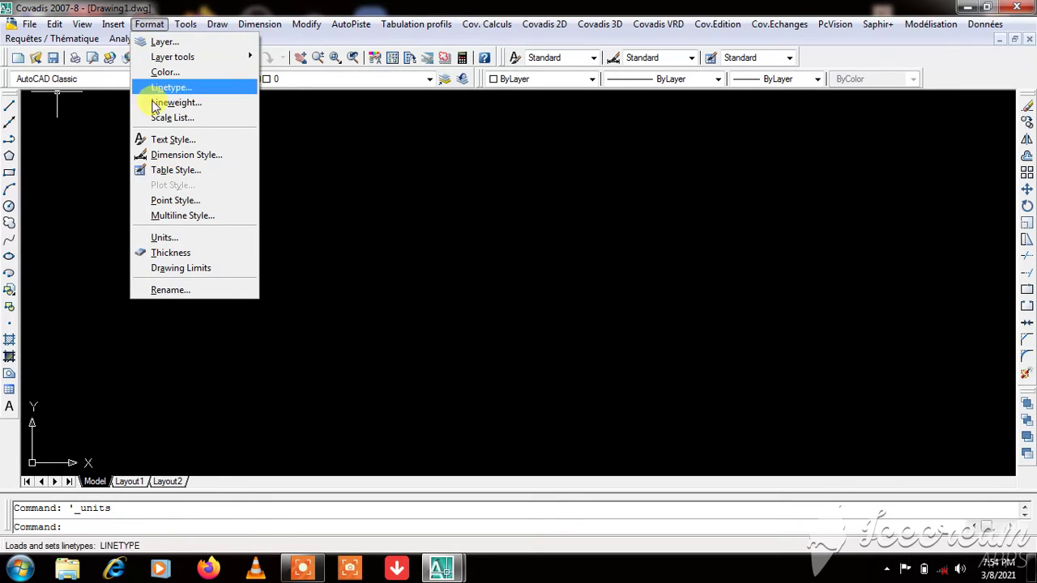
Keep the plain dot point style at 5% relative-to-screen size in Point Style, then return to Format
{"action": "left_click", "coordinate": [180, 207]}
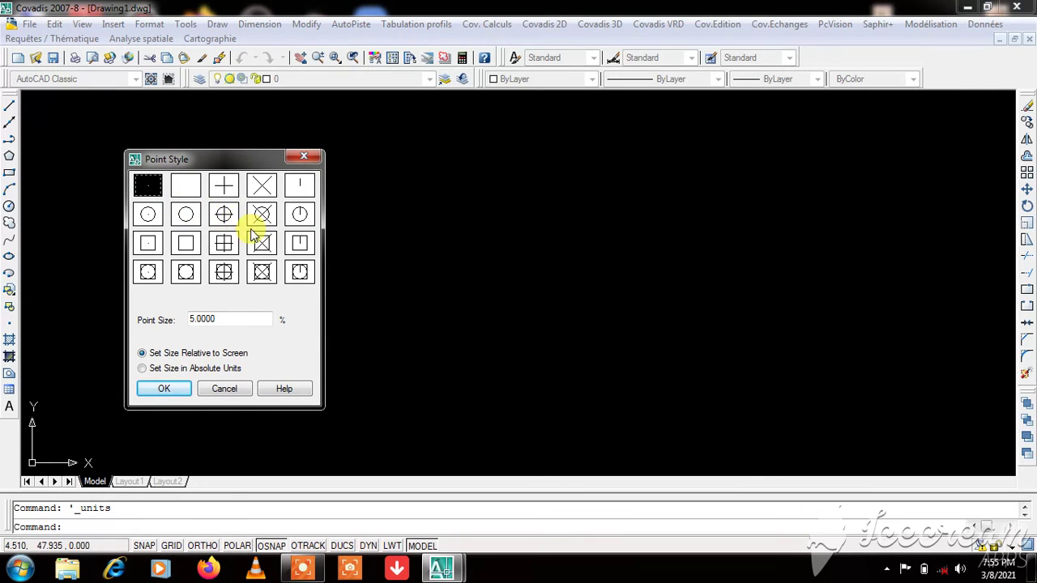
{"action": "left_click", "coordinate": [146, 191]}
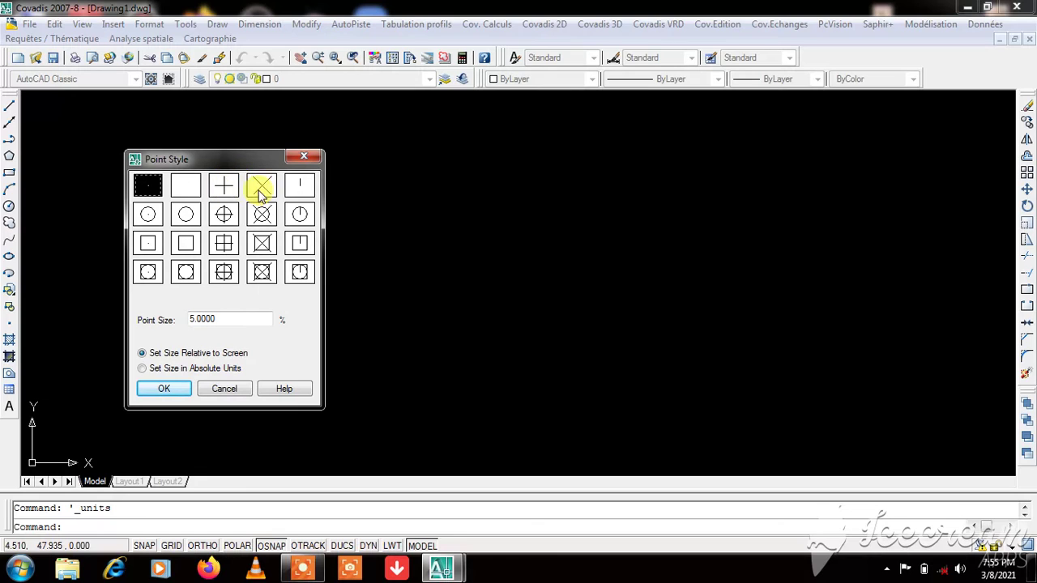
{"action": "left_click", "coordinate": [305, 156]}
{"action": "left_click", "coordinate": [149, 25]}
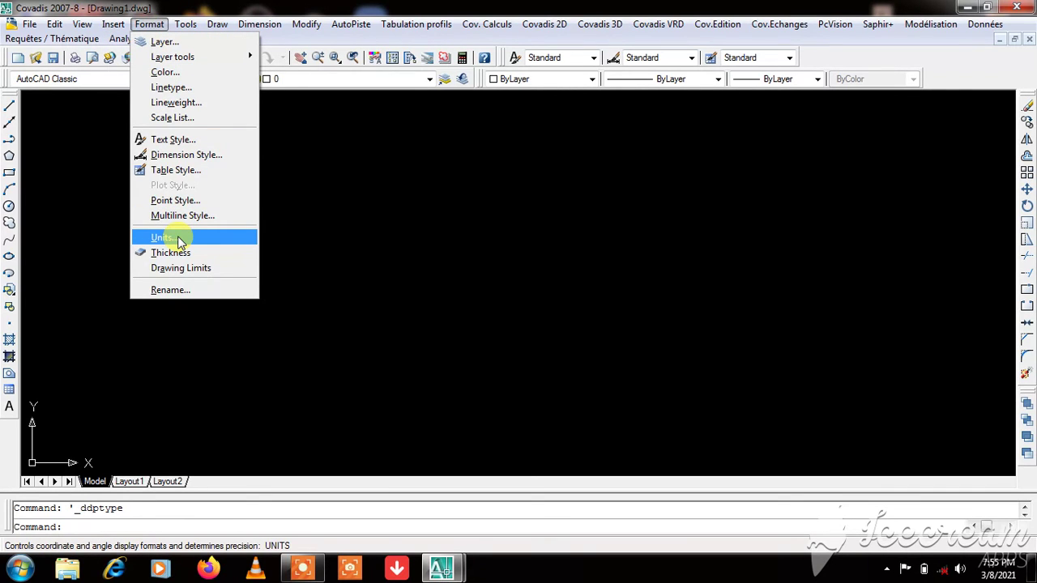
Inspect the Standard dimension style's Primary Units without changes and close the Dimension Style Manager
{"action": "left_click", "coordinate": [186, 156]}
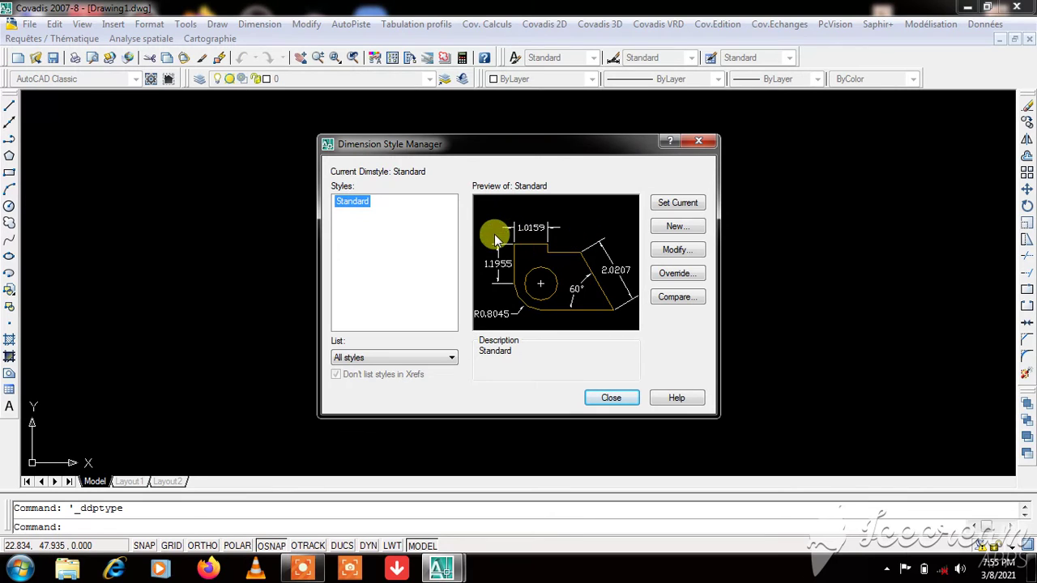
{"action": "left_click", "coordinate": [678, 252]}
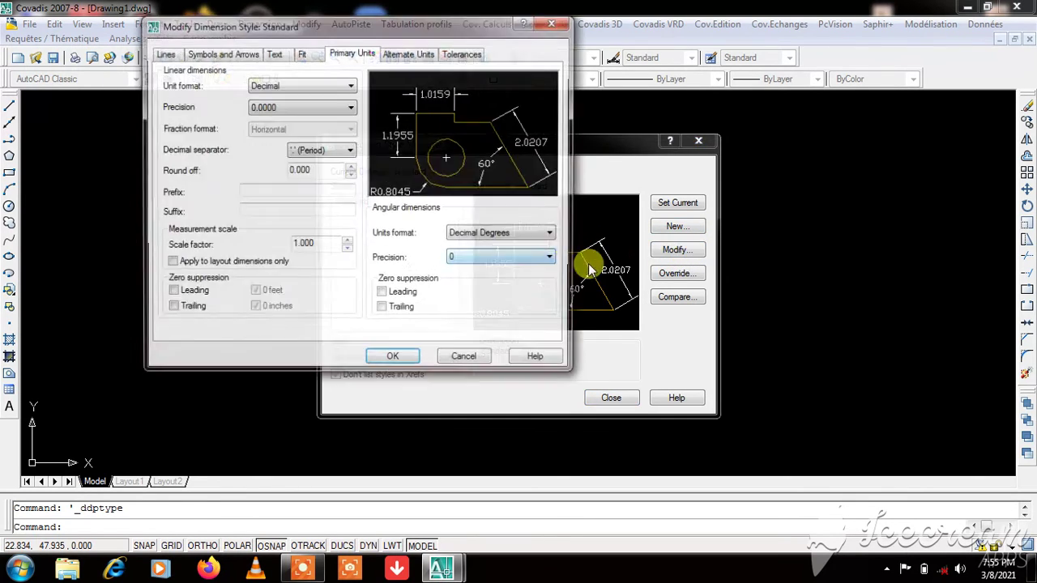
{"action": "left_click", "coordinate": [563, 28]}
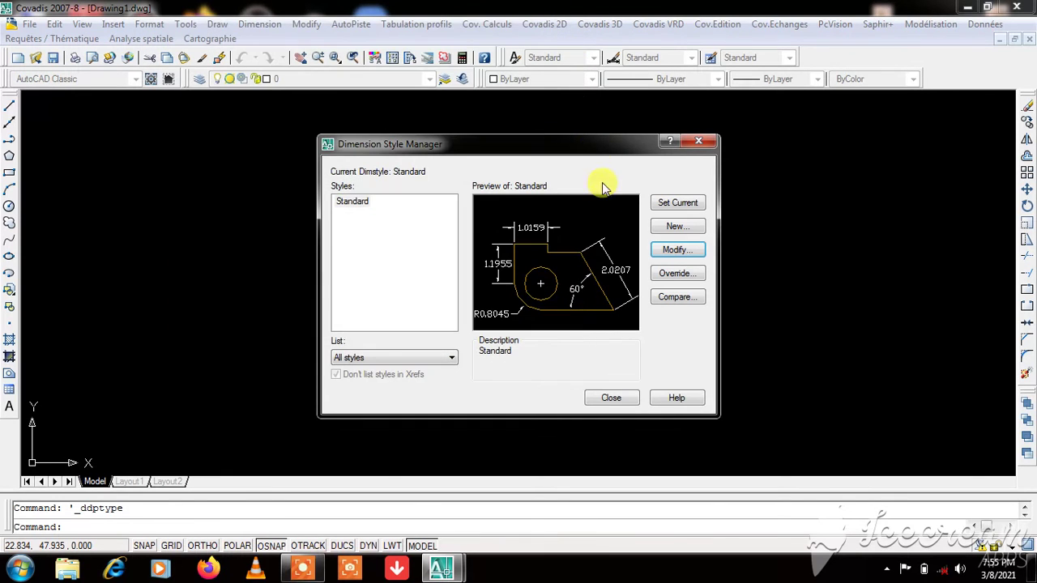
{"action": "left_click", "coordinate": [698, 146]}
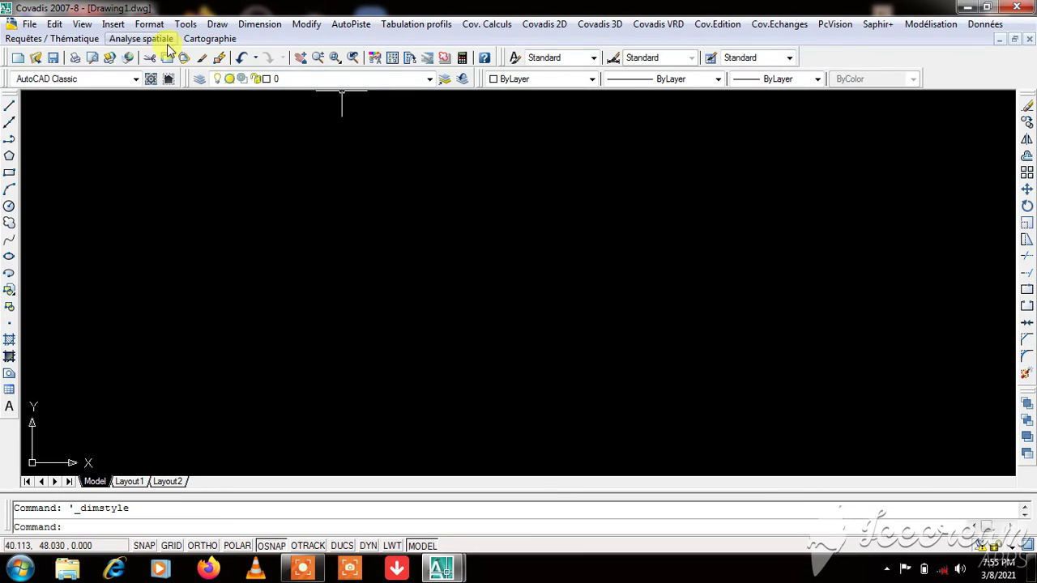
Browse the Draw and Tools menus, ending on the Draw menu's Line command
{"action": "left_click", "coordinate": [186, 25]}
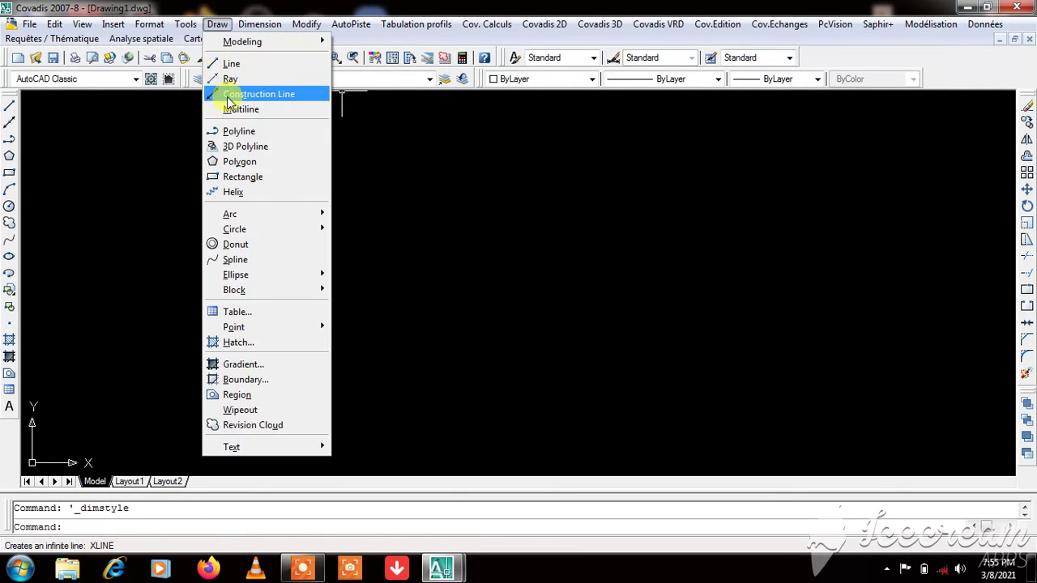
{"action": "left_click", "coordinate": [186, 25]}
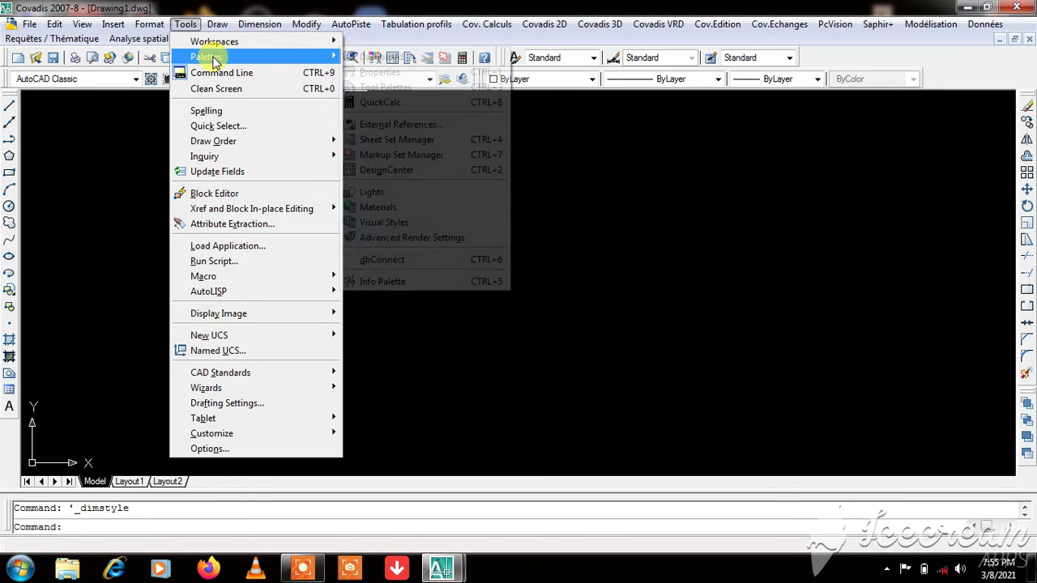
{"action": "mouse_move", "coordinate": [202, 57]}
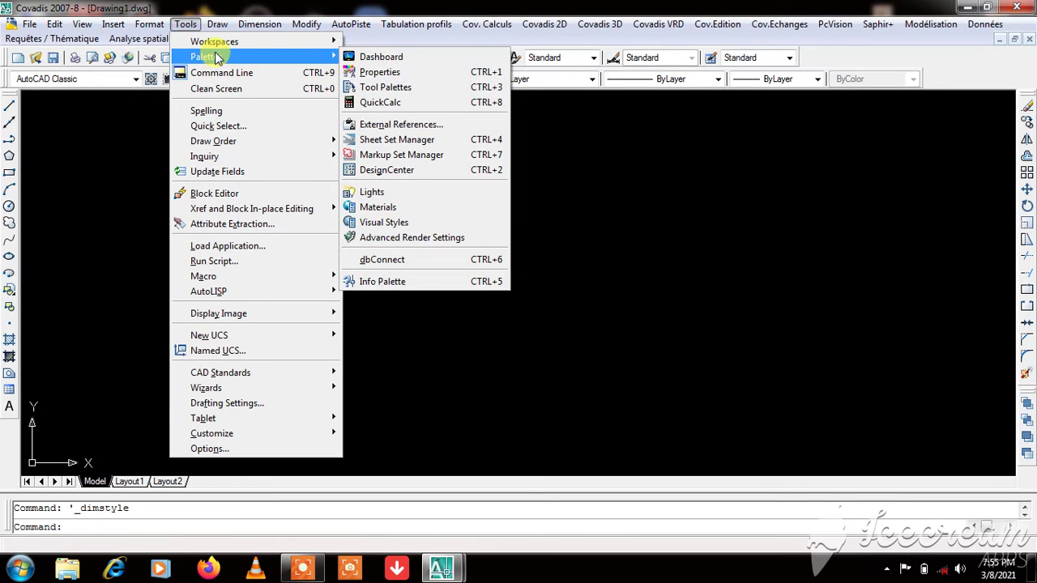
{"action": "left_click", "coordinate": [417, 24]}
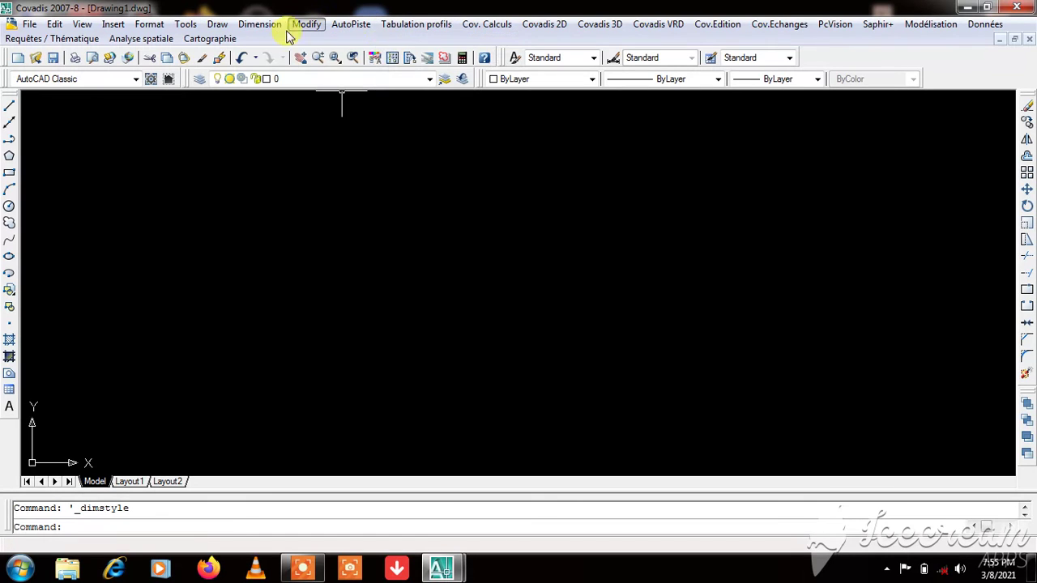
{"action": "left_click", "coordinate": [188, 24]}
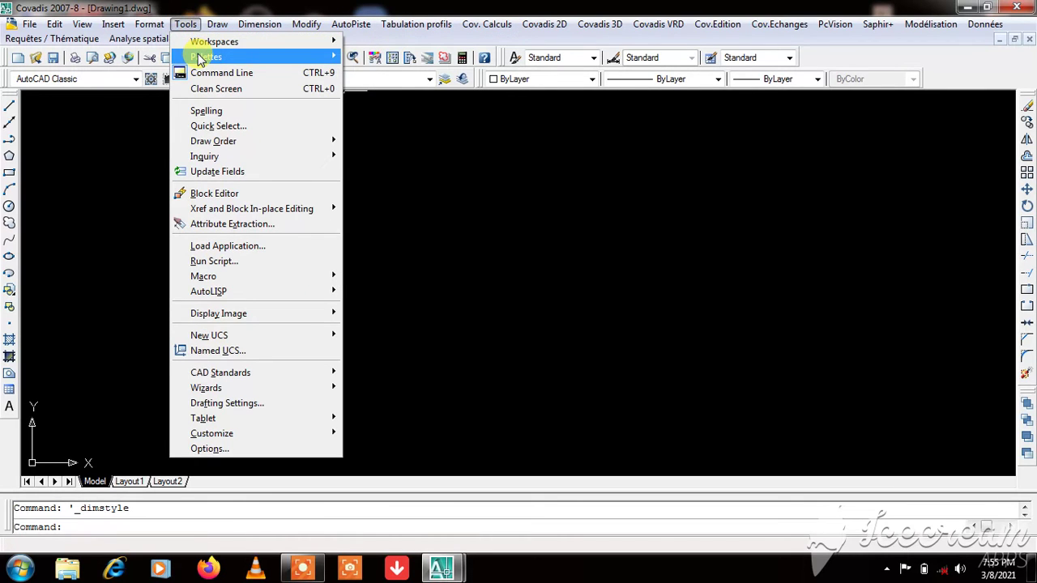